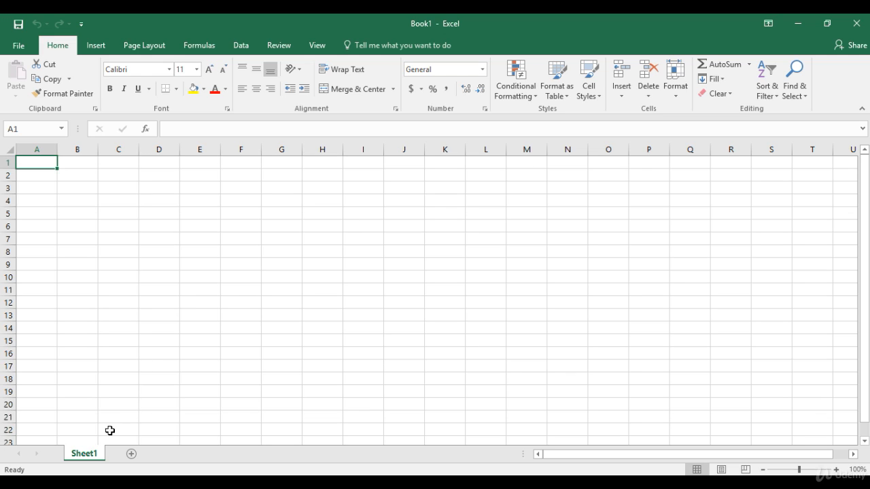
Step: Add two worksheets to the workbook and rename Sheet1 as "my work"
click(131, 455)
click(174, 454)
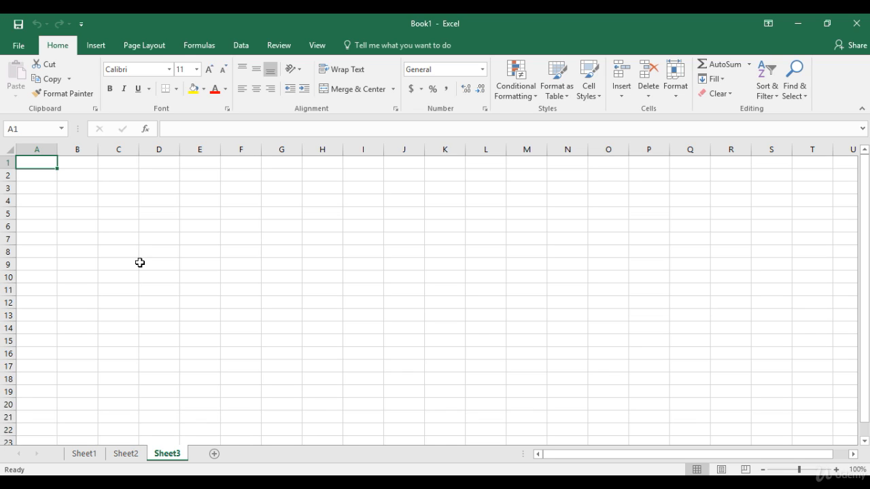
click(94, 455)
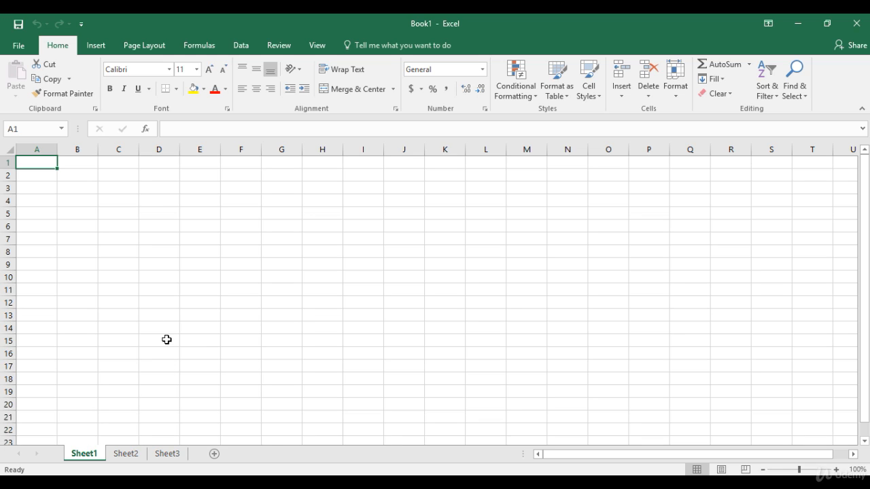
right_click(88, 459)
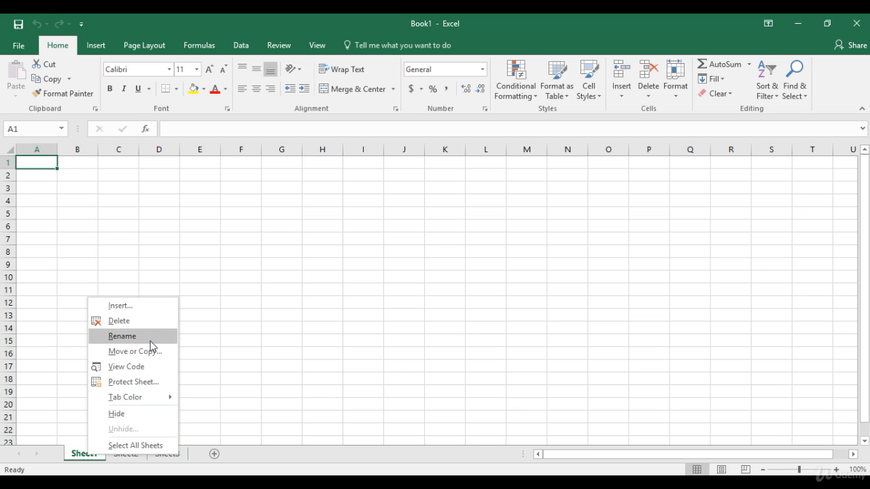
click(123, 336)
text(my work)
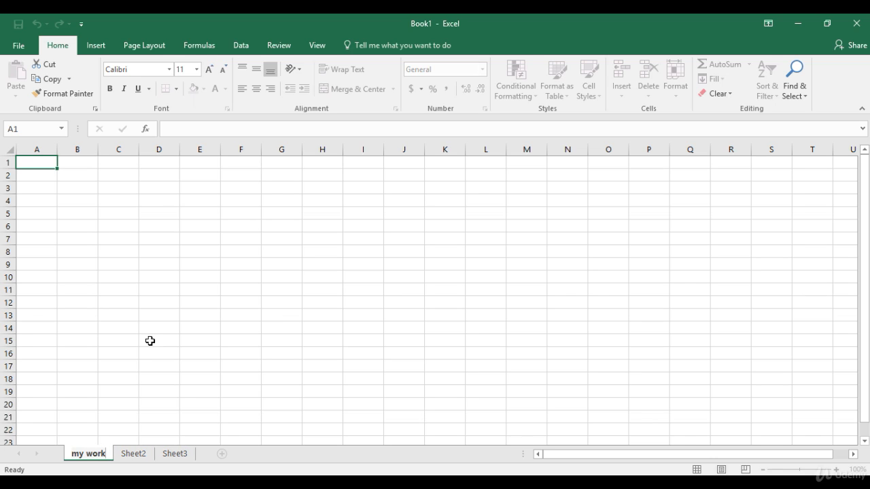
key(Return)
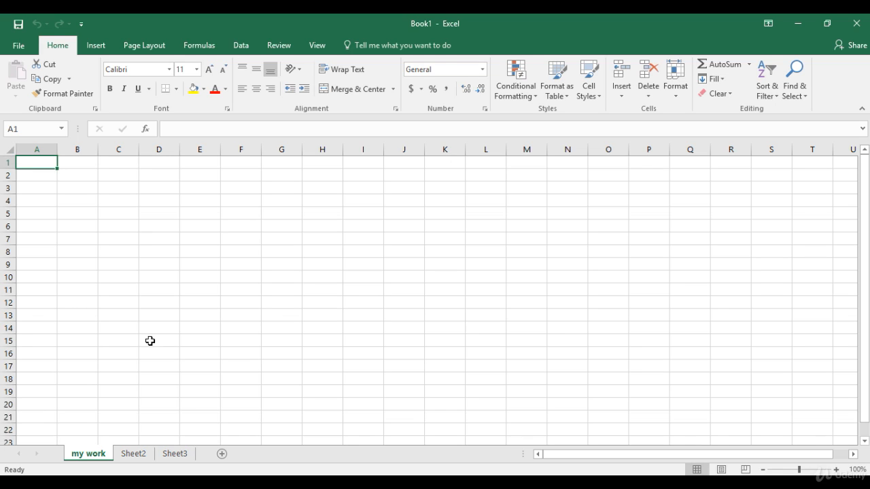
Step: Try to rename Sheet2 as "my work", the same name as the first sheet
click(140, 455)
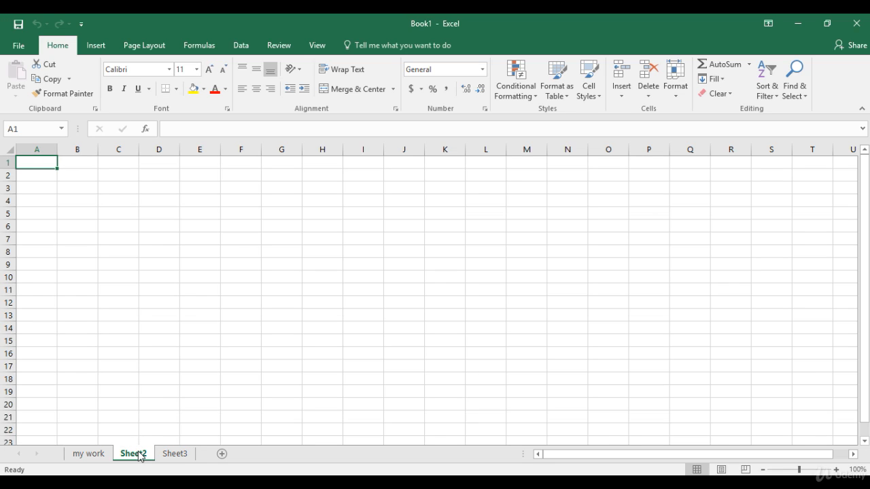
right_click(139, 455)
click(200, 330)
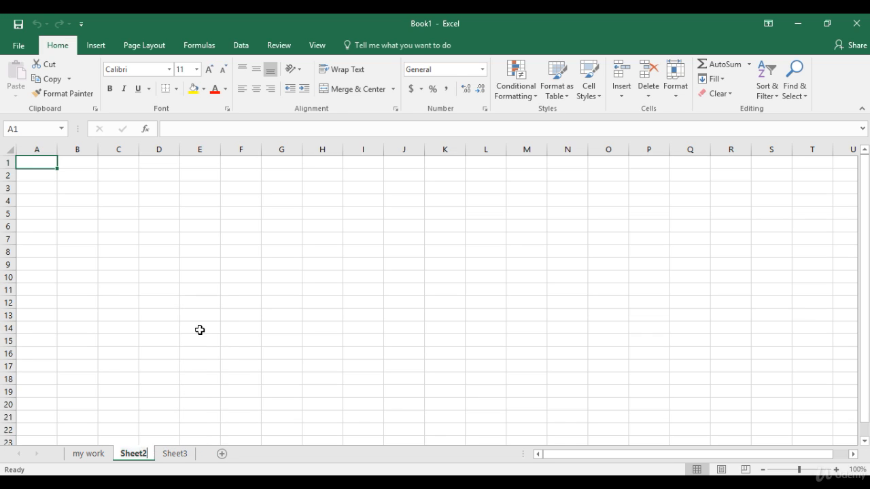
text(my work)
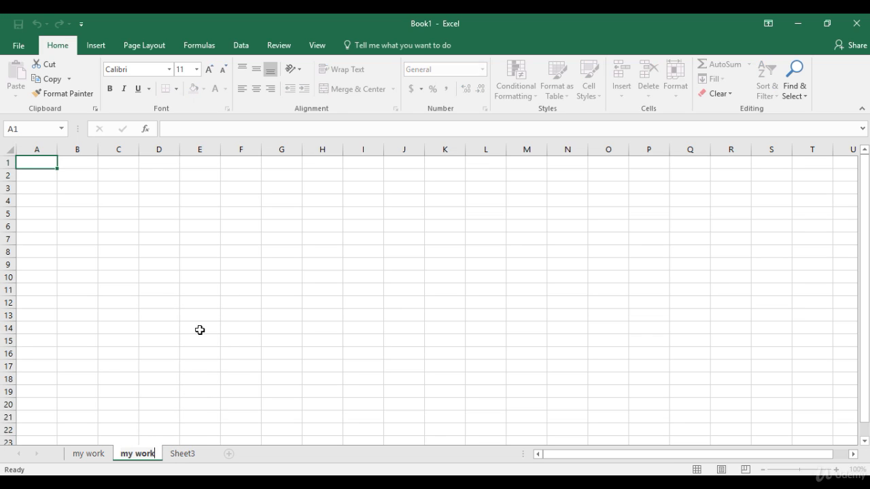
key(Return)
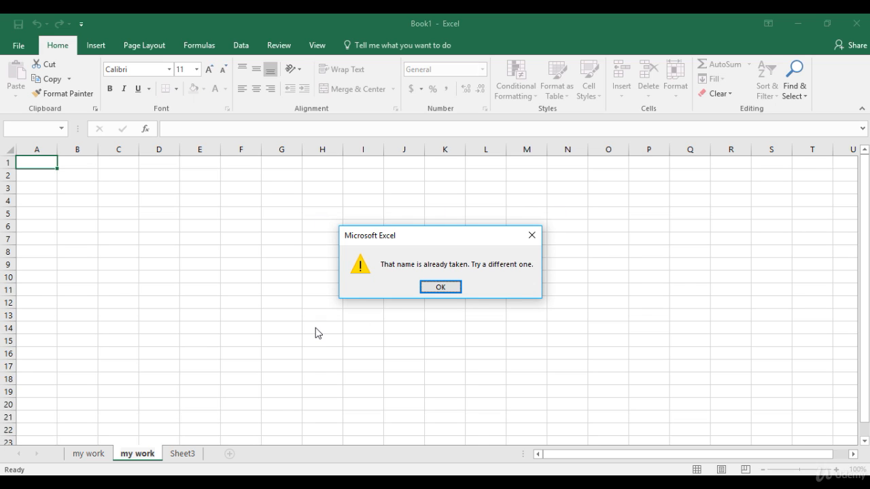
key(Return)
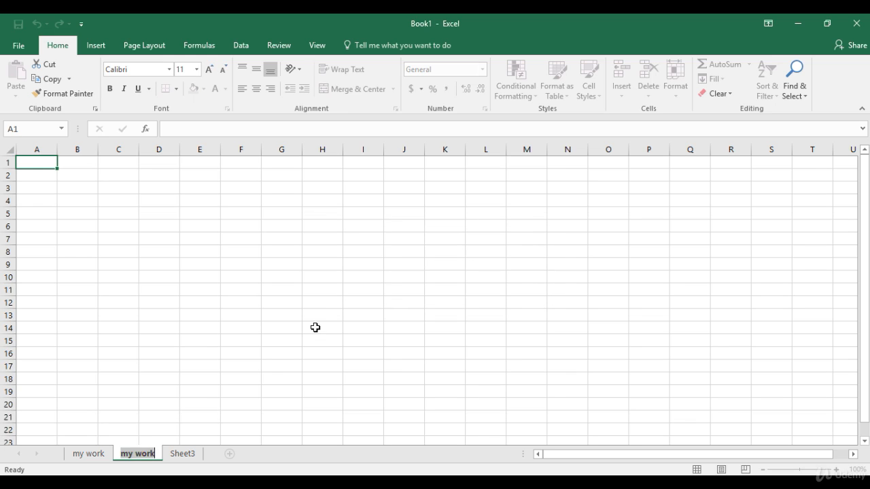
Step: Add 1 to the second sheet's name, making it "my work1"
key(End)
text(1)
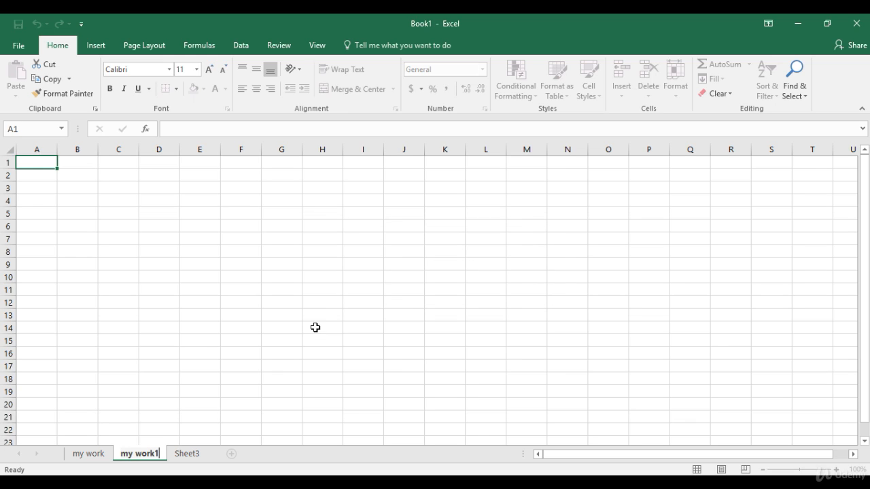
key(Return)
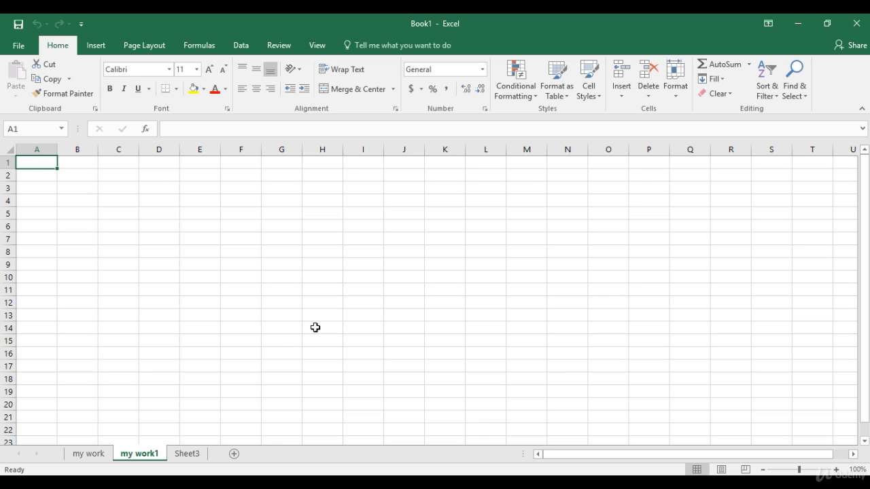
Step: Switch to the "my work" sheet and select cells D5, G7, J4 and D4 in turn
click(92, 454)
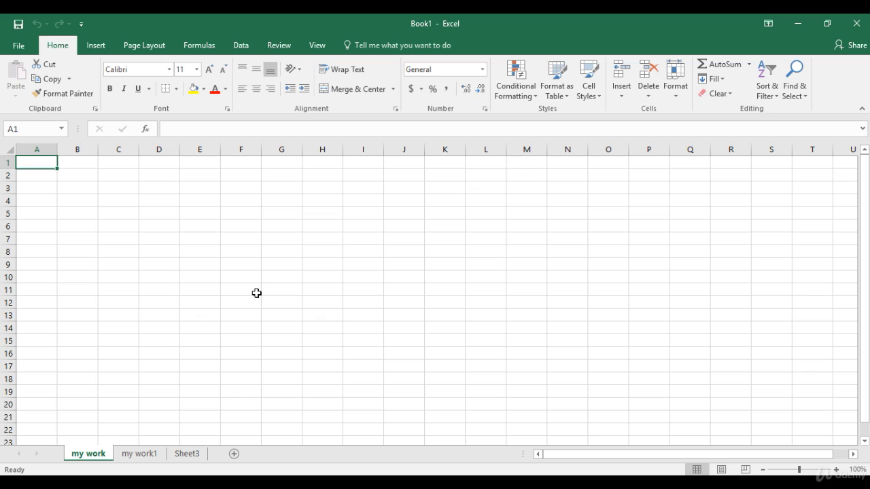
click(159, 214)
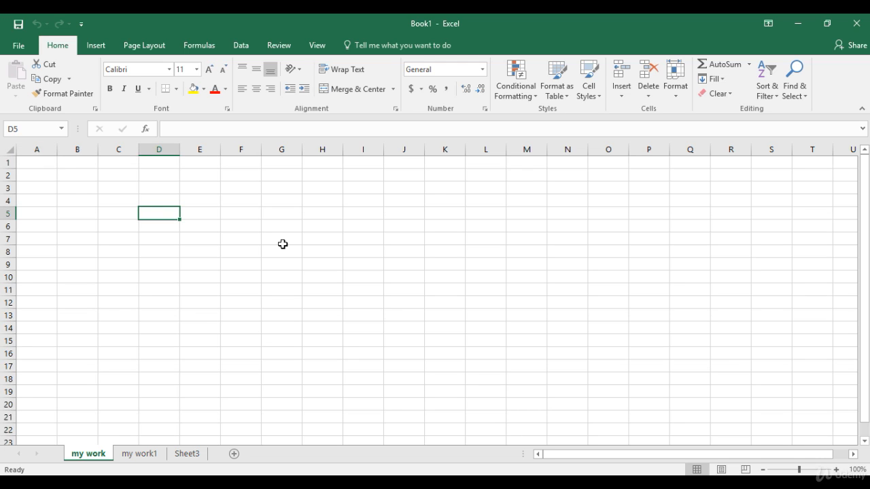
click(279, 240)
click(414, 202)
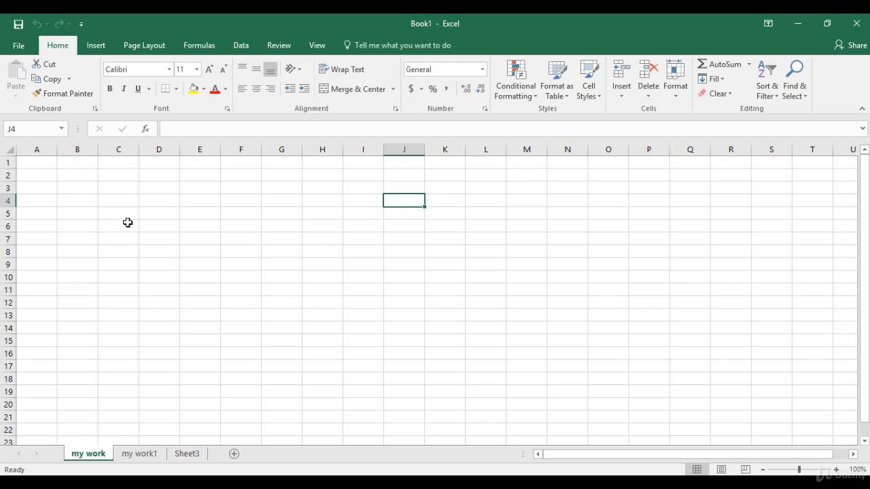
click(155, 204)
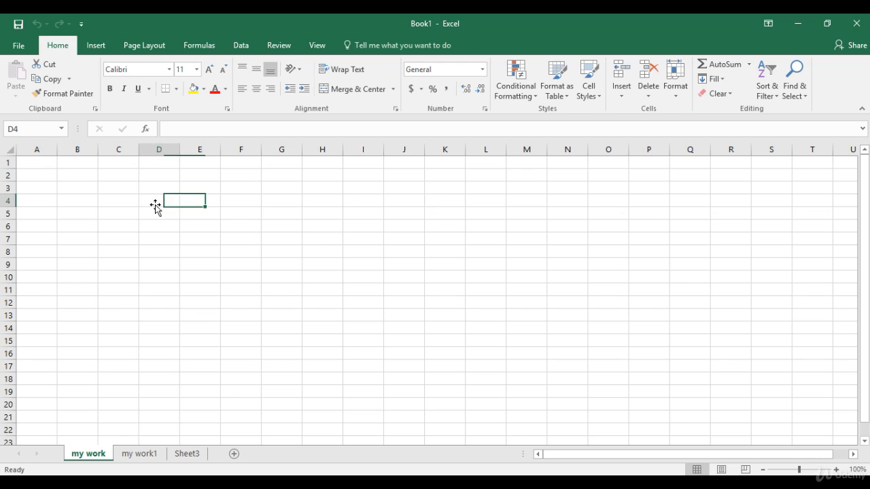
Step: Enter the person's first name in cell D7 and the number 30 in D8
click(159, 243)
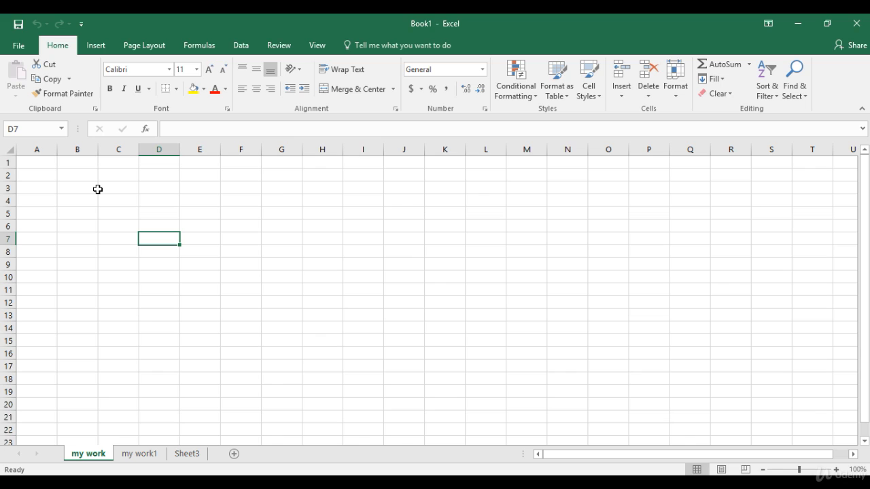
text(Gary)
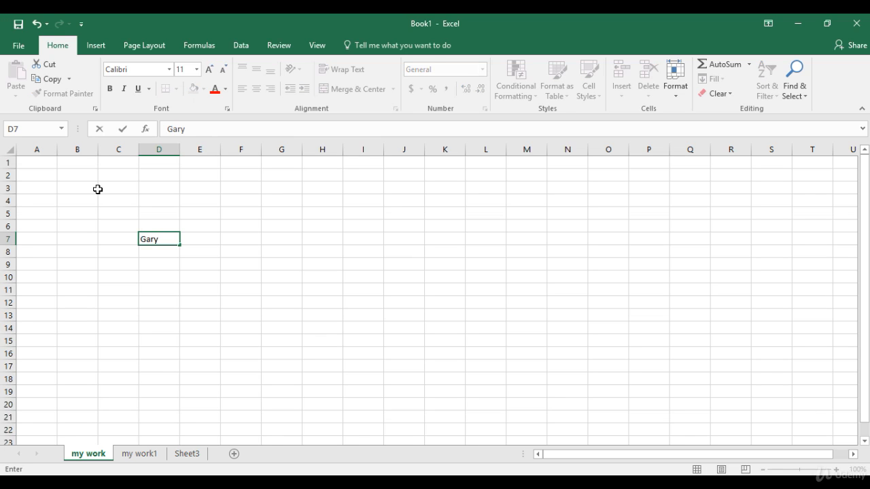
key(Return)
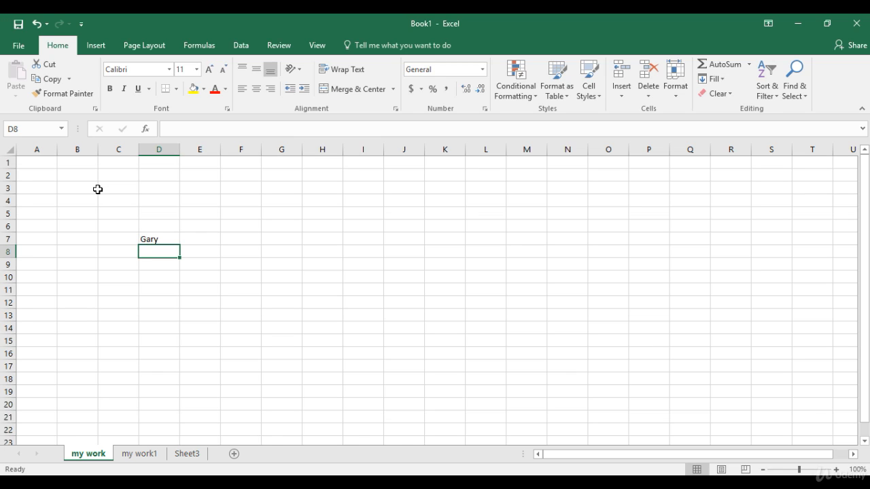
text(30)
key(Return)
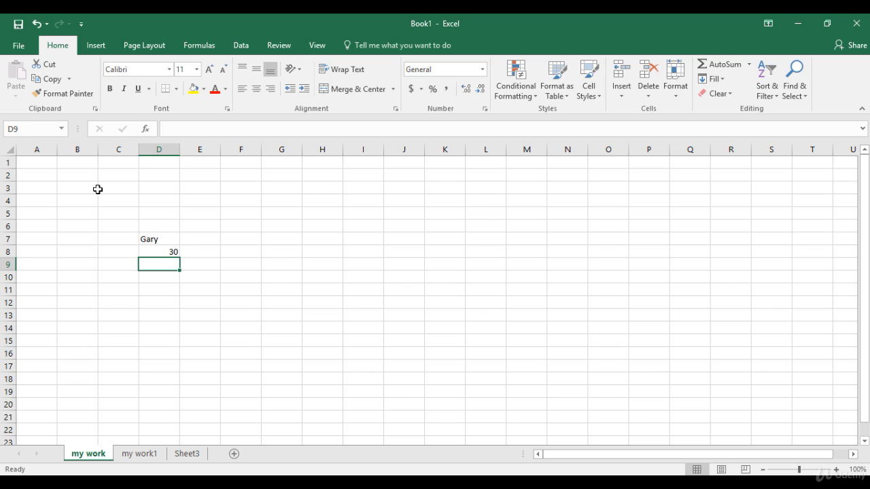
Step: Enter the heading Employee in D10 and list A, B, C, D and F below it in D11:D15
key(Return)
text(Employee)
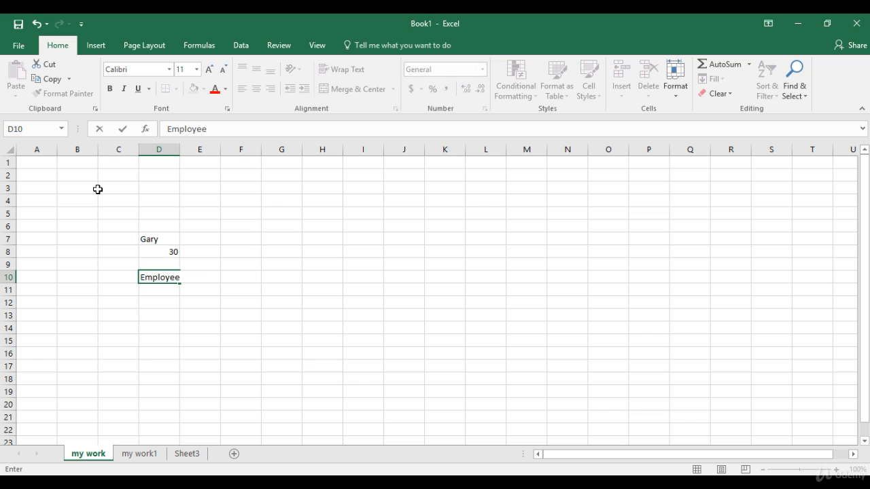
key(Return)
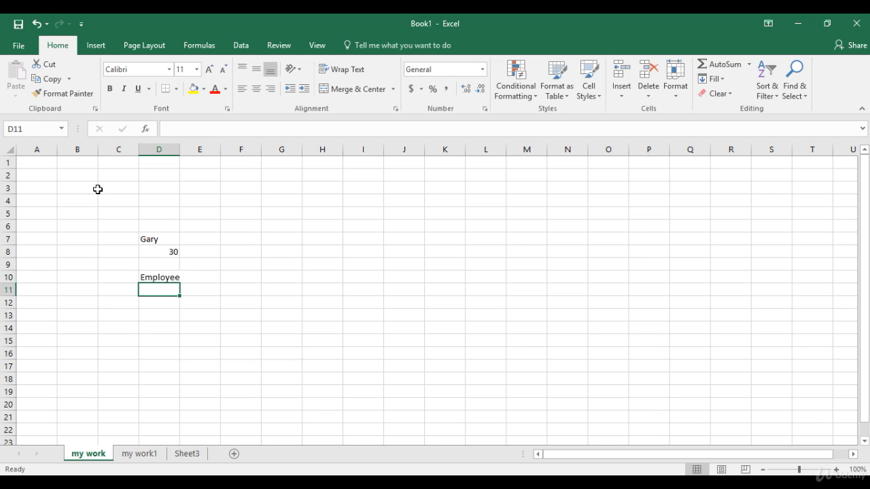
text(A)
key(Return)
text(B)
key(Return)
text(C)
key(Return)
text(D)
key(Return)
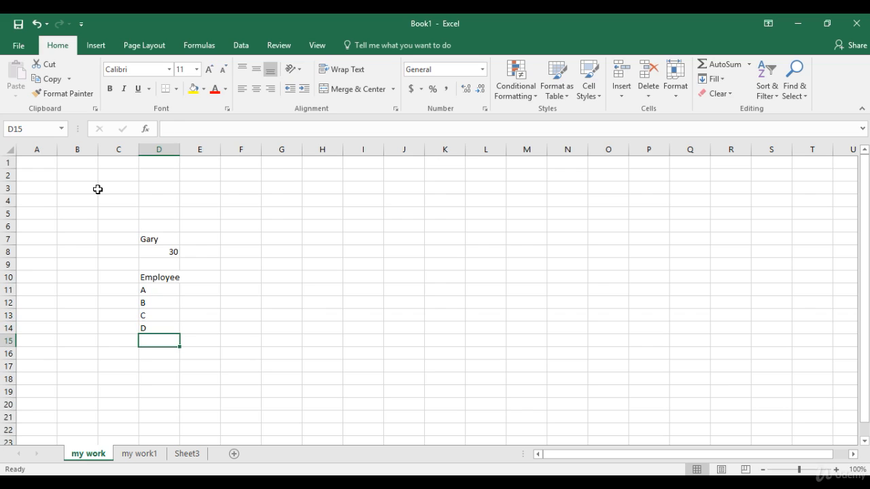
text(F)
key(Right)
Step: Enter the heading Salary in E10 and the values 100, 200, 100, 50 and 300 in E11:E15
key(Up)
key(Up)
key(Up)
key(Up)
key(Up)
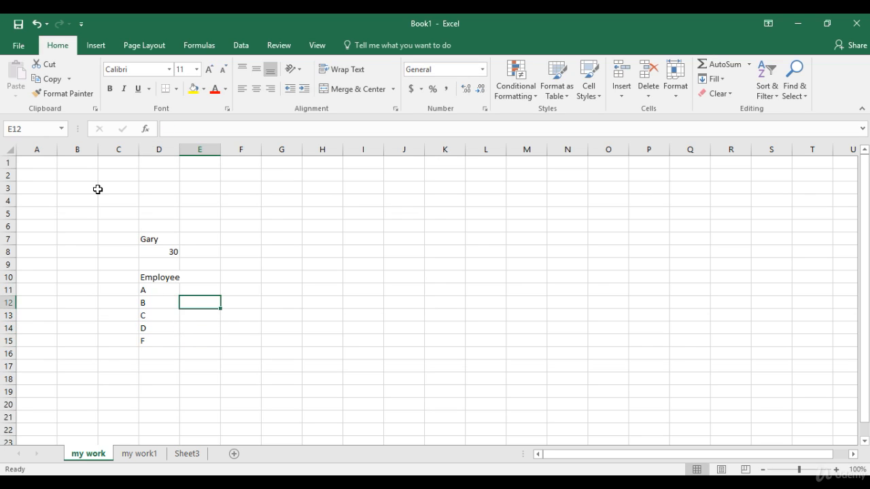
text(Salary)
key(Return)
text(100)
key(Return)
text(200)
key(Return)
text(100)
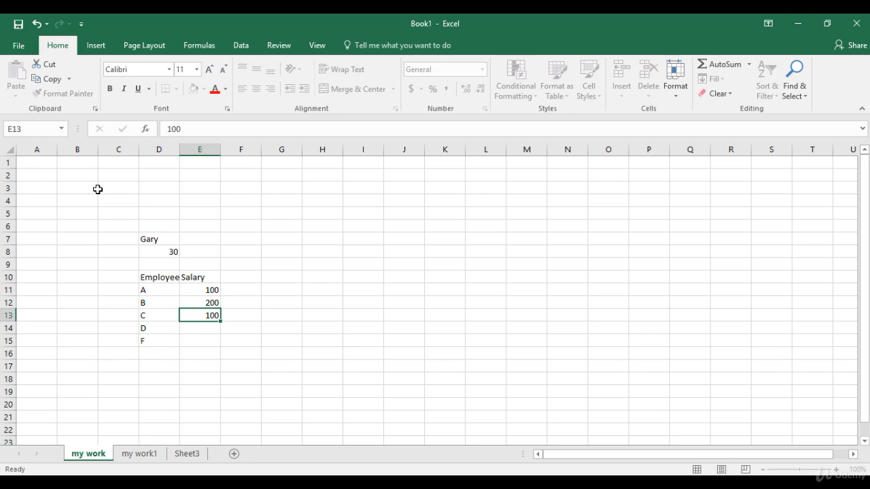
key(Return)
text(50)
key(Return)
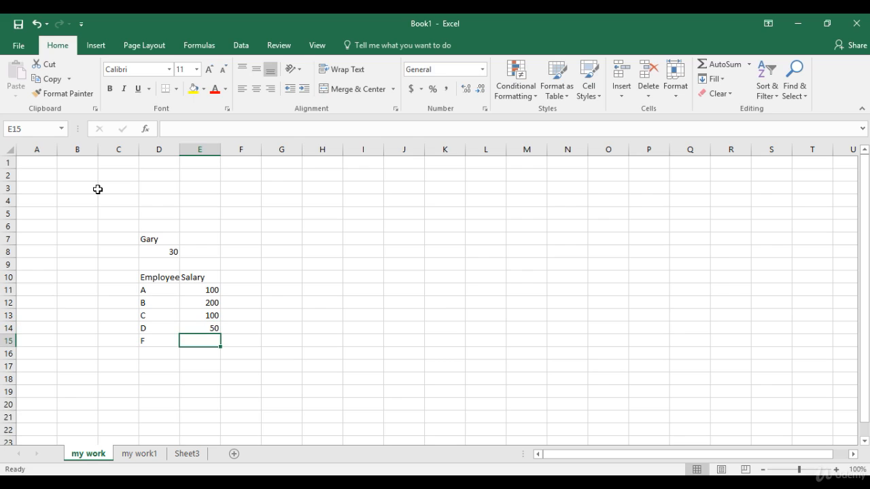
text(300)
key(Return)
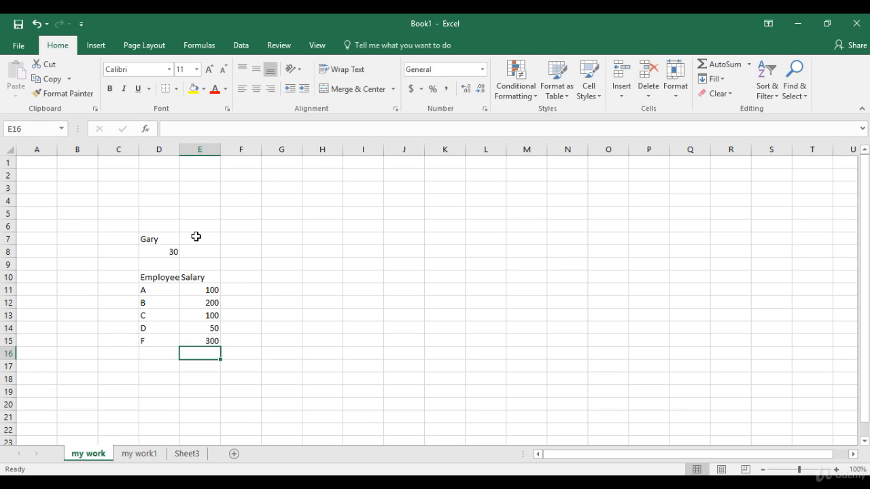
Step: Format the salary values in E11:E15 as Currency with the $ symbol and 0 decimal places
drag(195, 290, 194, 339)
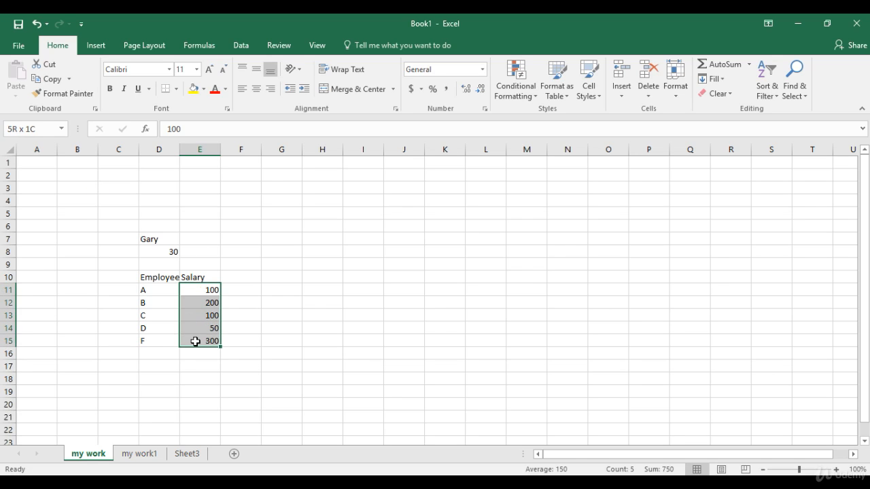
right_click(202, 320)
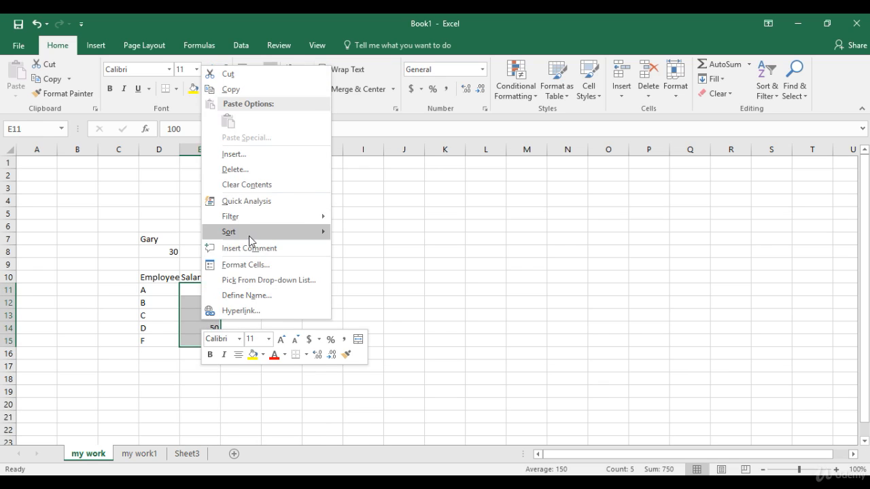
key(Escape)
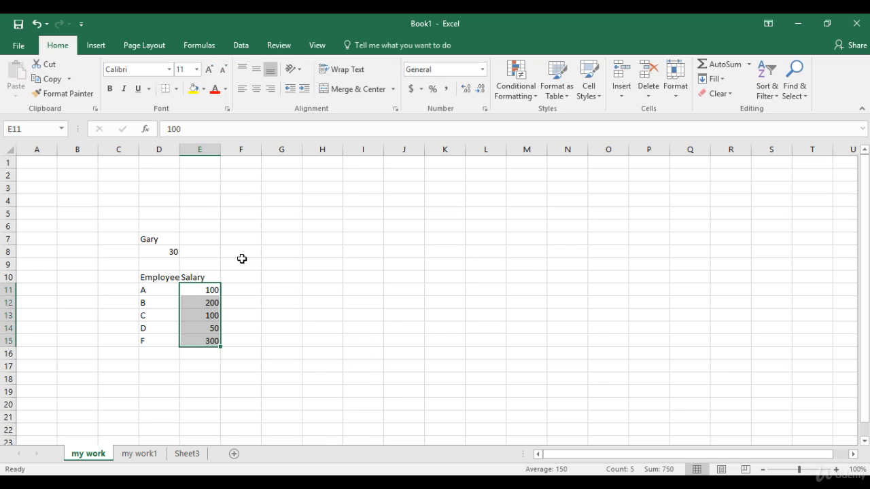
key(ctrl+1)
click(104, 178)
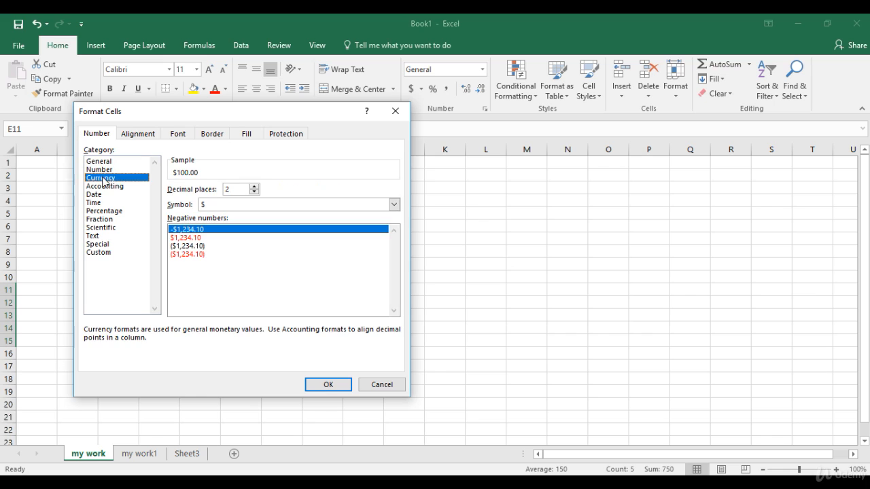
click(254, 192)
click(254, 193)
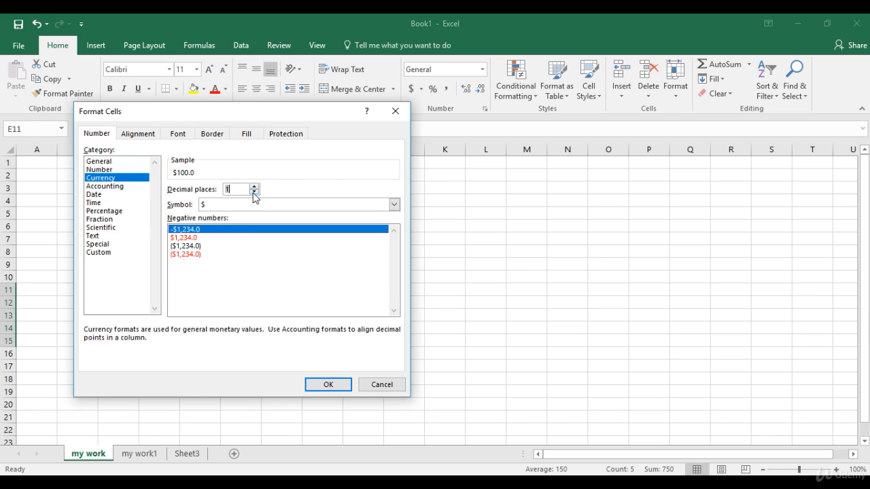
click(323, 385)
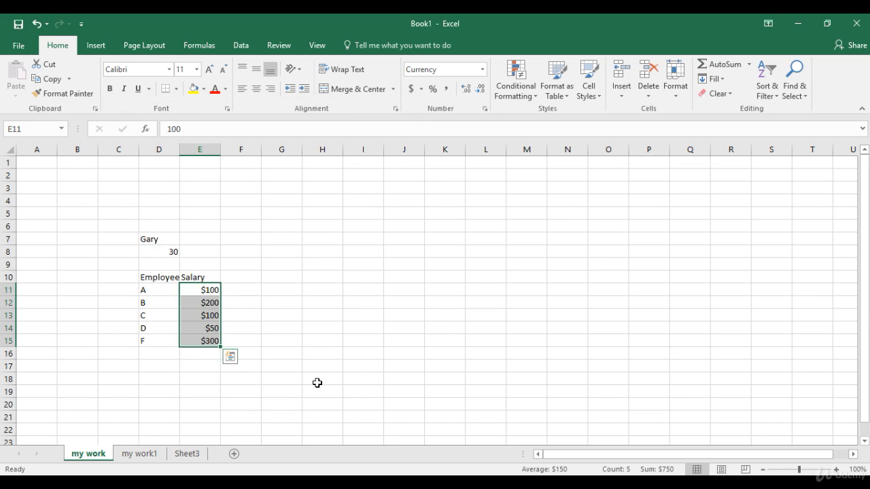
Step: Calculate the average salary in cell E16 with the formula =AVERAGE(E11:E15)
click(192, 355)
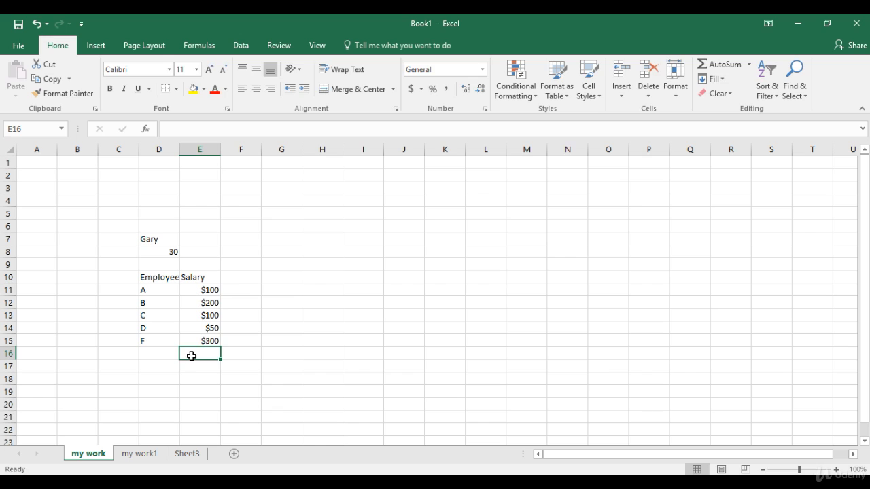
text(=average)
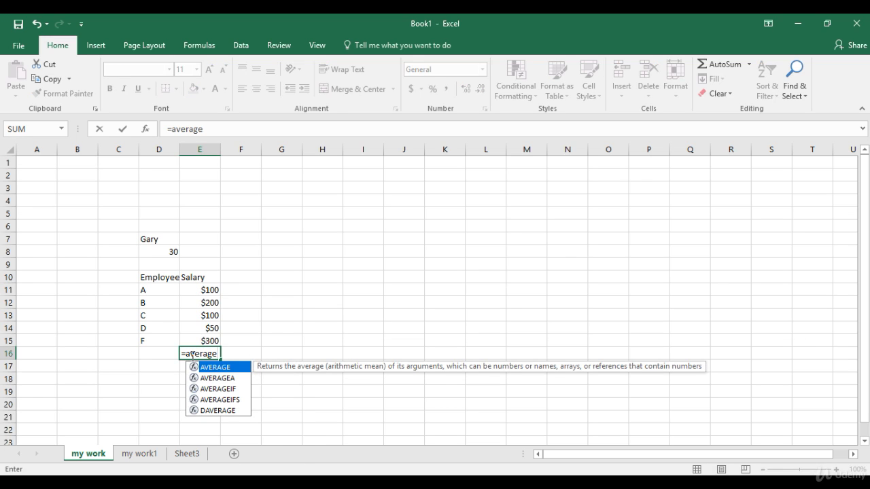
text(()
key(Up)
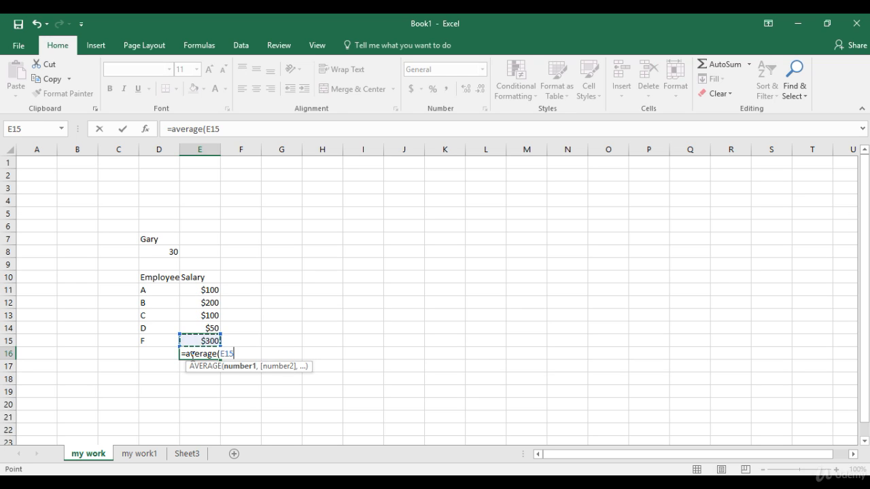
key(shift+Up)
key(shift+Up)
key(shift+Up)
key(shift+Up)
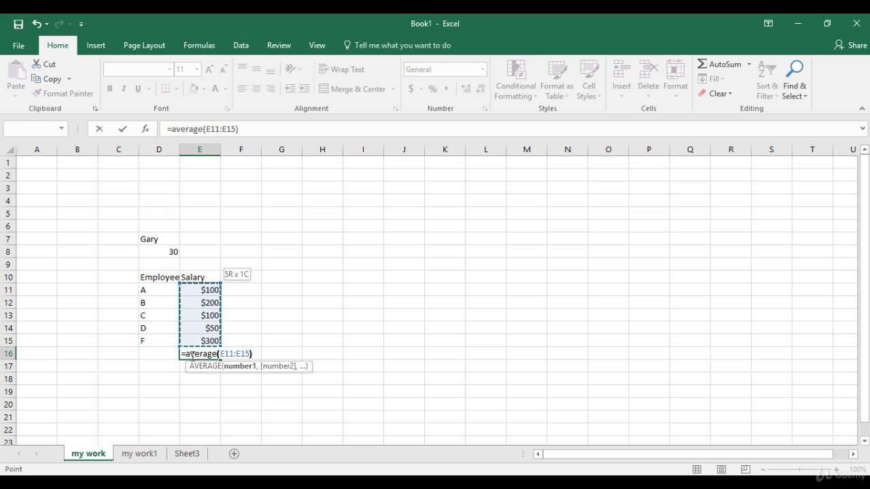
text())
key(Return)
click(192, 356)
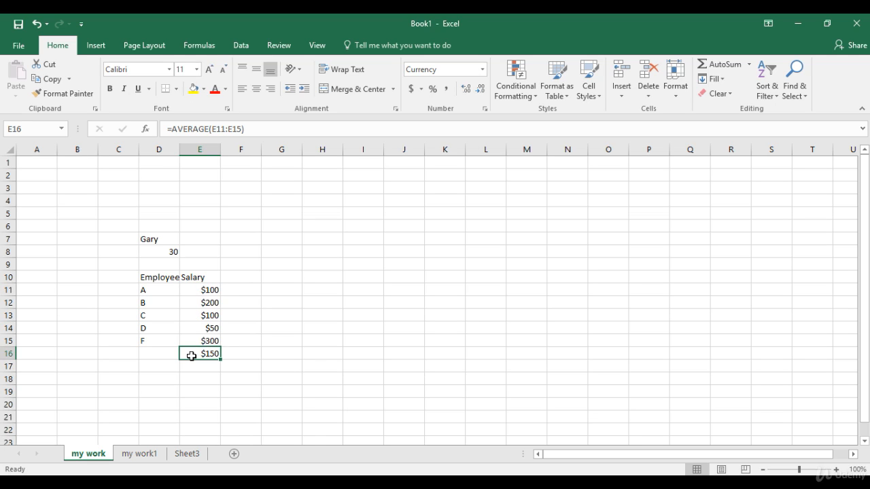
click(167, 193)
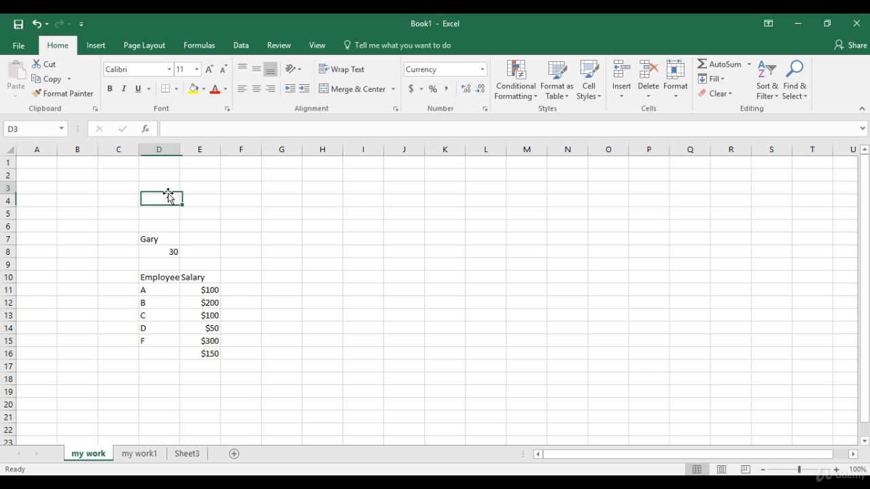
click(251, 200)
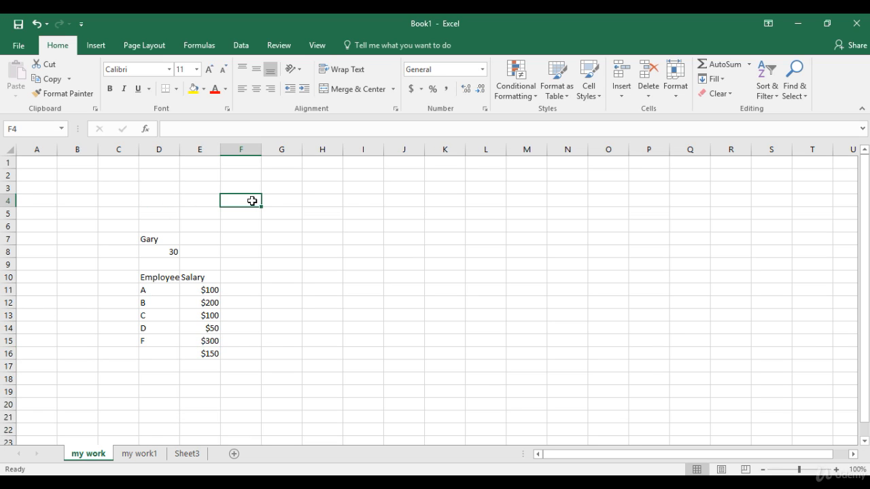
click(379, 210)
click(270, 216)
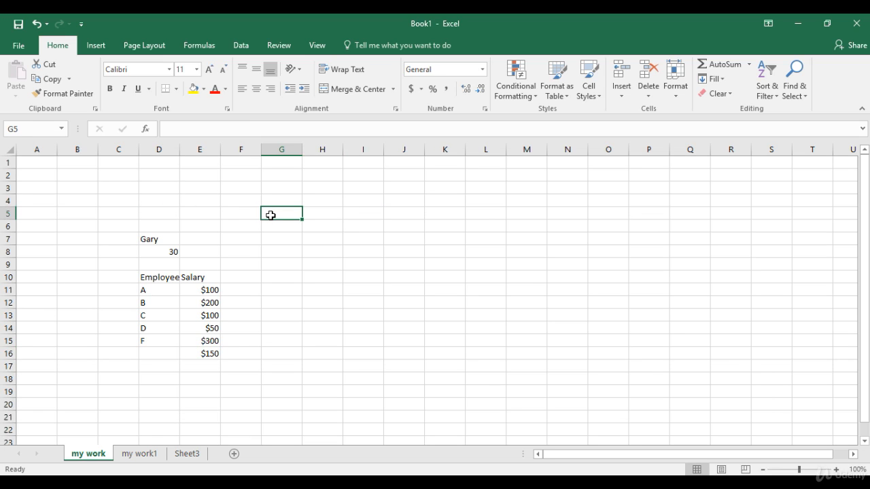
click(270, 250)
click(419, 272)
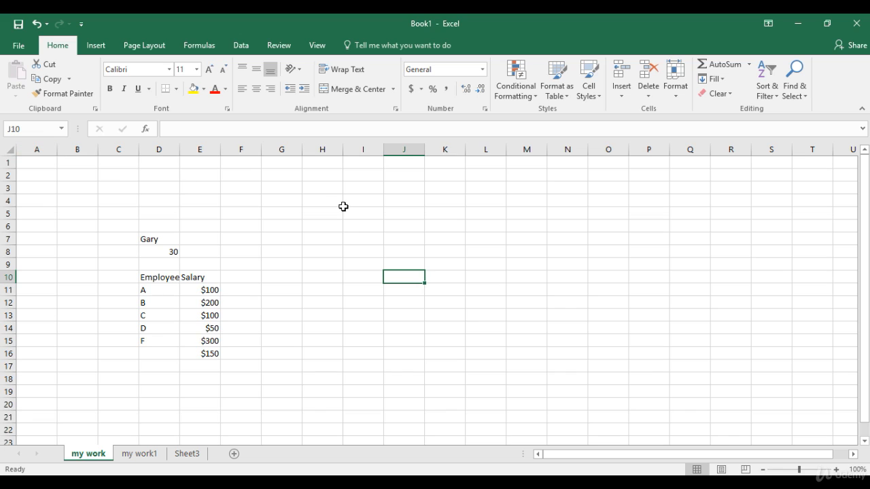
click(317, 215)
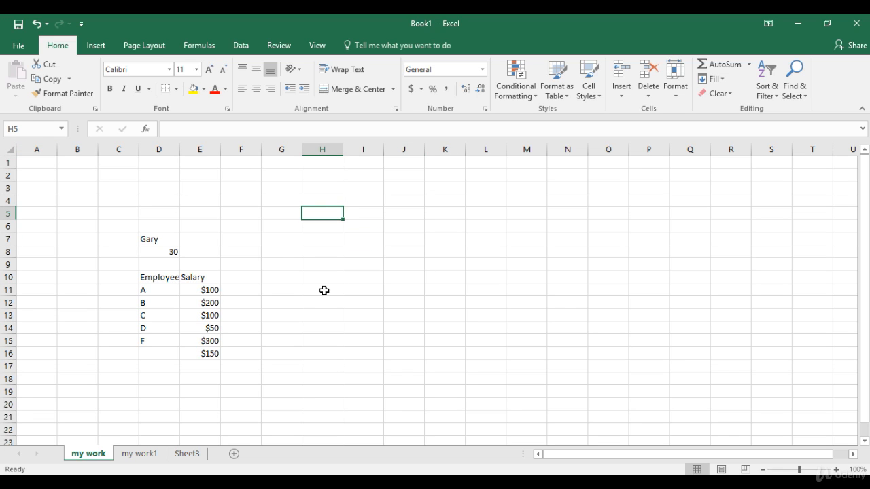
click(517, 318)
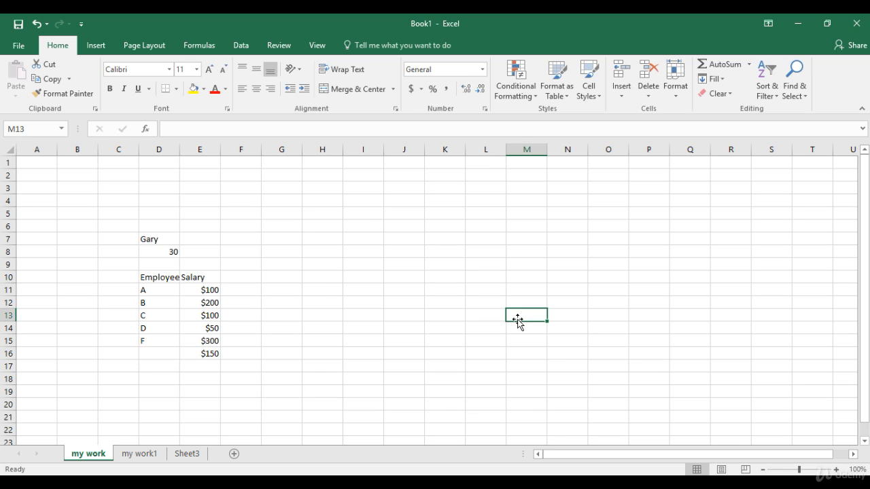
click(421, 302)
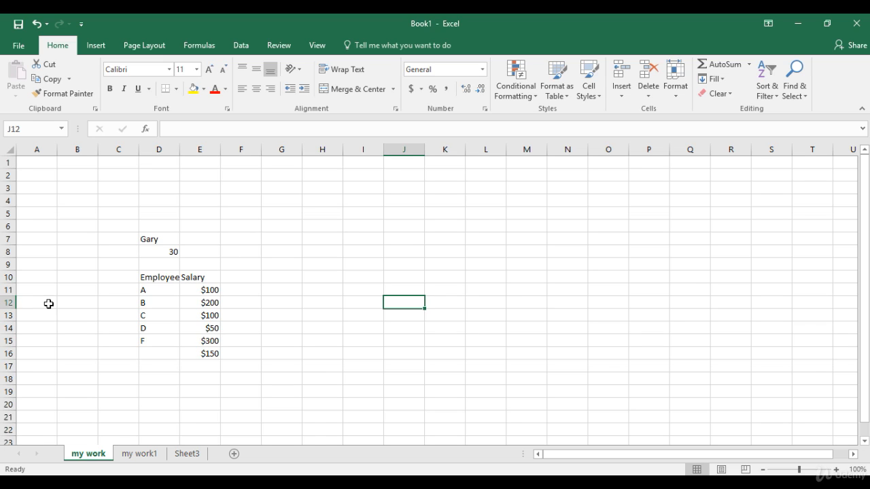
click(330, 240)
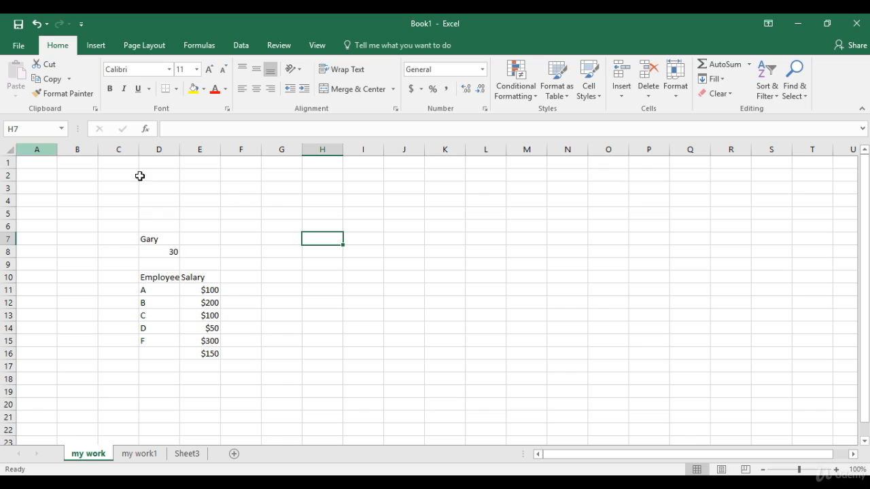
Step: Examine the column letters along row 1 as far as the sheet's last column, and return to cell A1
drag(39, 147, 267, 151)
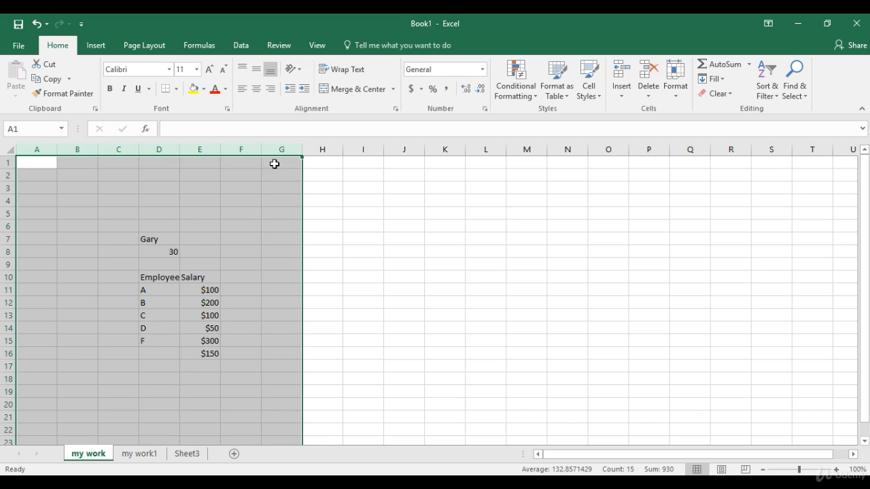
click(273, 164)
key(Home)
key(Right)
key(Right)
key(Right)
key(Right)
key(Right)
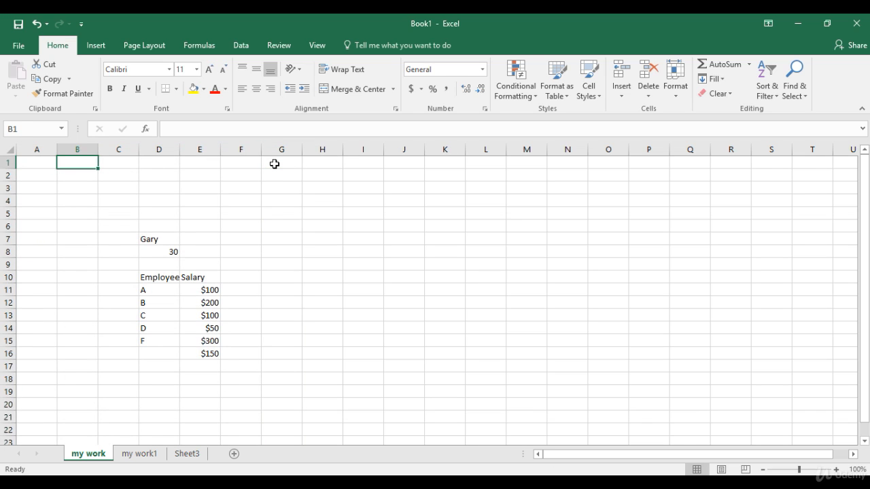
key(Right)
key(Right)
key(Right)
key(Right)
key(Right)
key(Right)
key(Right)
key(Right)
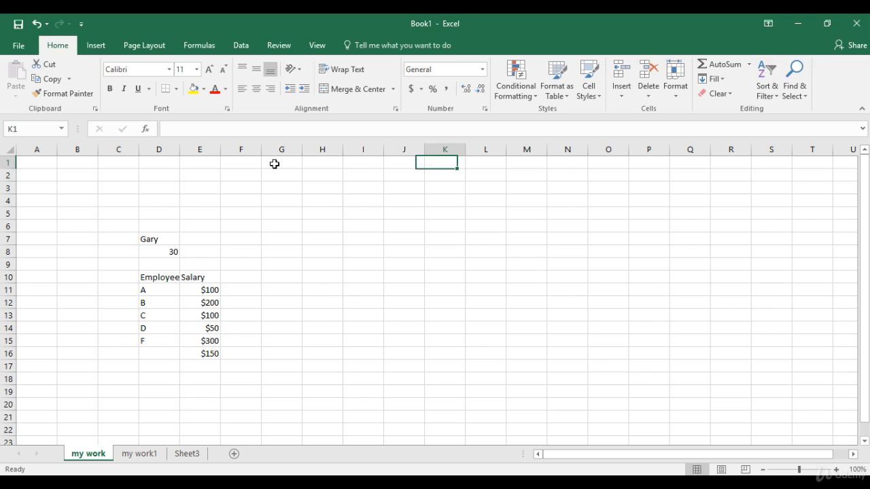
key(Right)
key(Right)
key(Right)
key(Right)
key(Right)
key(Right)
key(Right)
key(Right)
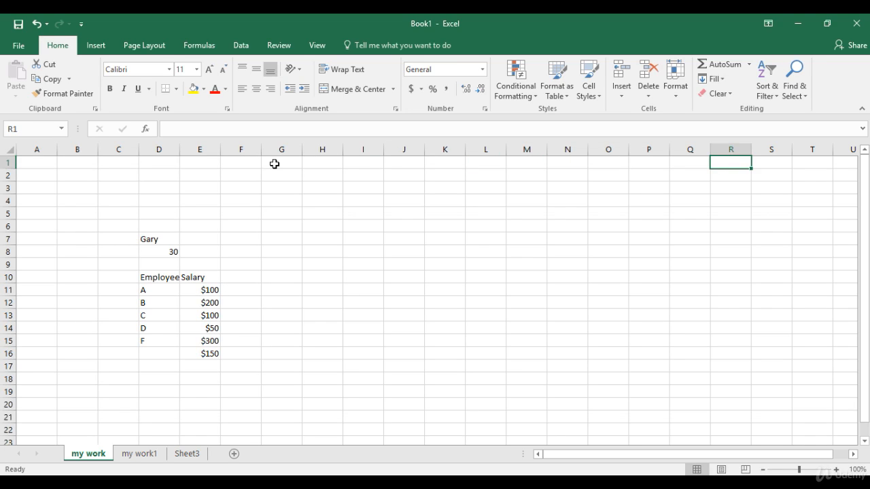
key(Right)
key(Right)
key(Right)
key(Right)
key(Right)
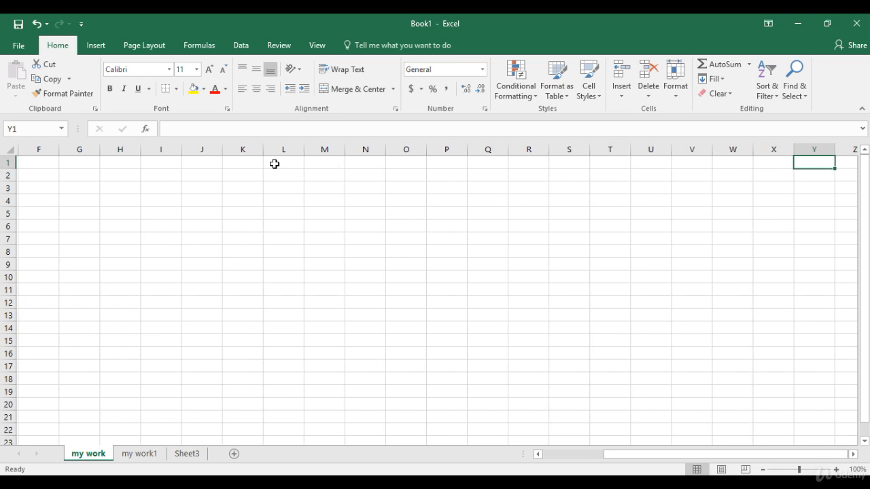
key(Right)
key(Right)
key(Right)
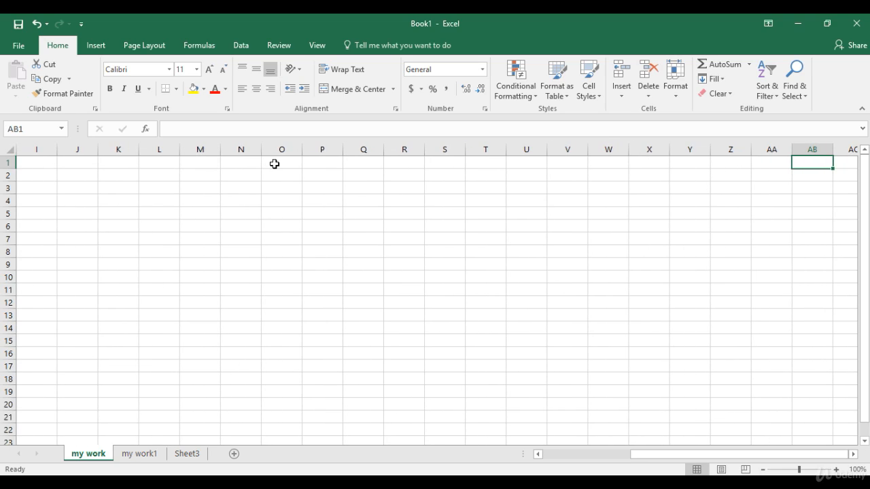
key(Right)
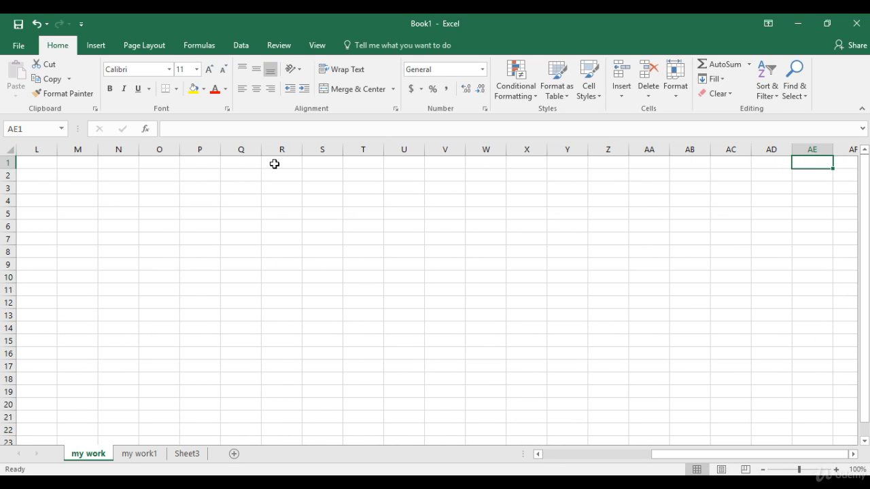
key(ctrl+Right)
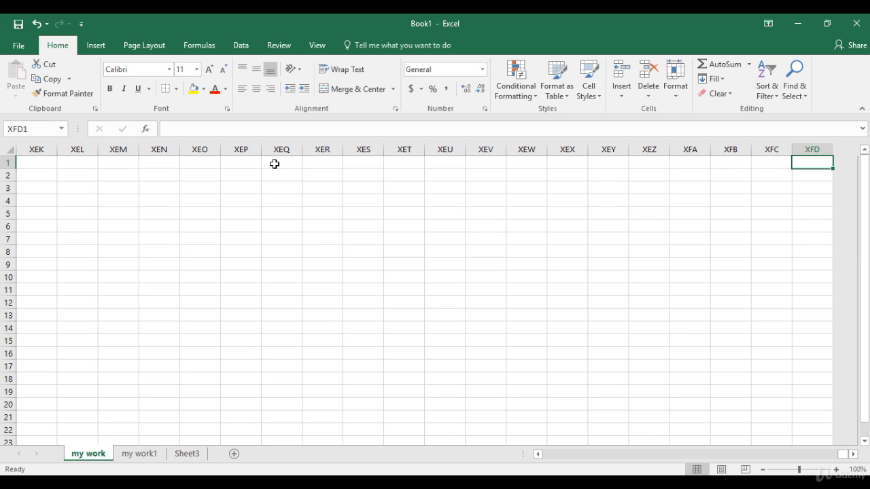
key(ctrl+Home)
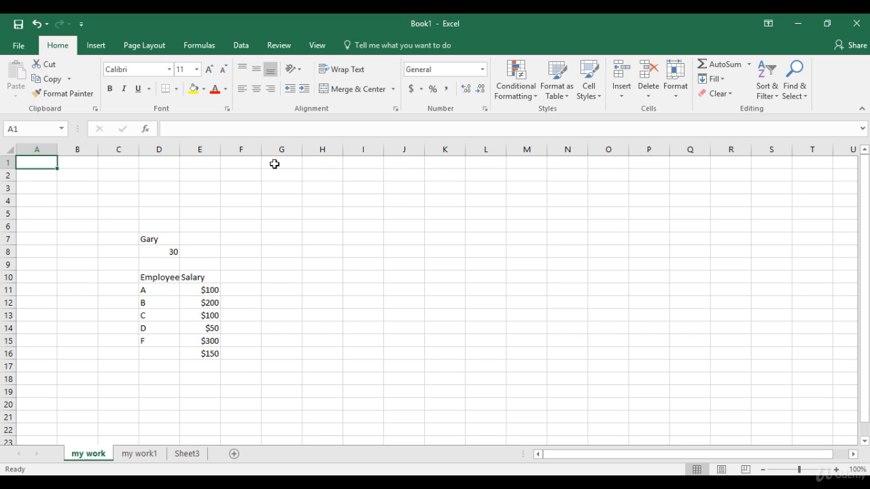
Step: Examine the row numbers down column A as far as the sheet's last row, and return to the sheet's beginning
click(7, 162)
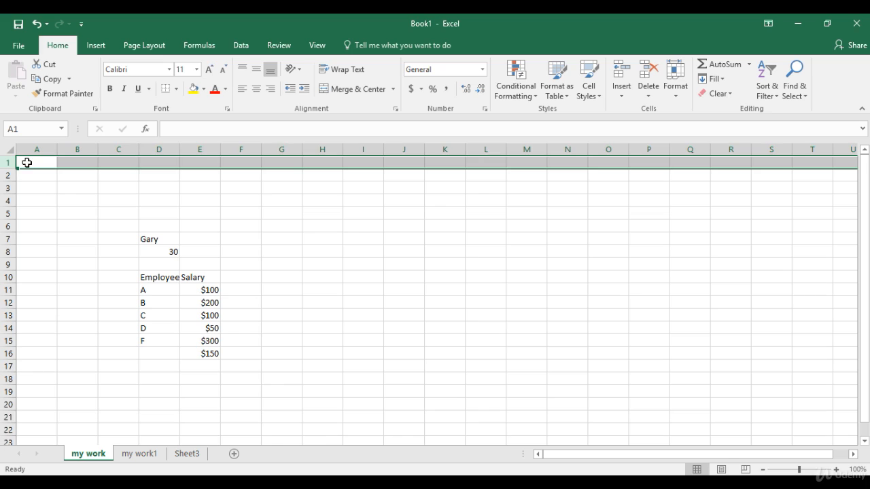
click(26, 163)
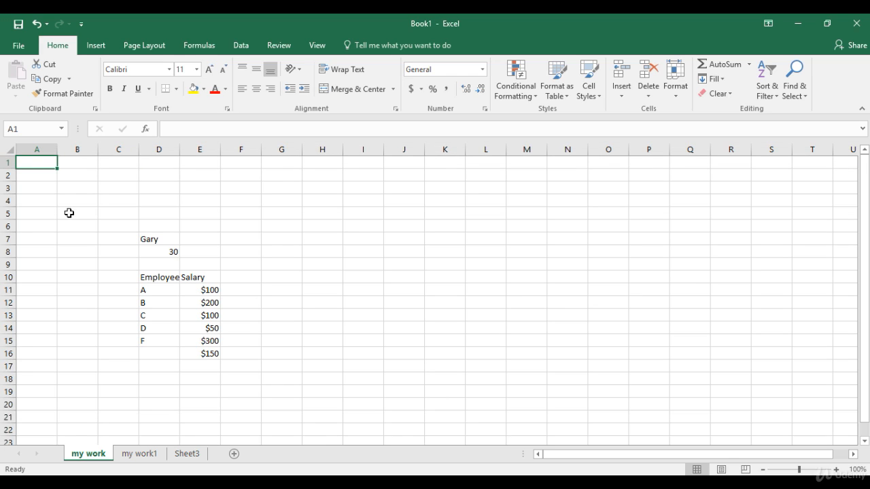
key(Down)
key(Down)
key(Down)
key(Down)
key(Down)
key(Down)
key(Down)
key(Down)
key(Down)
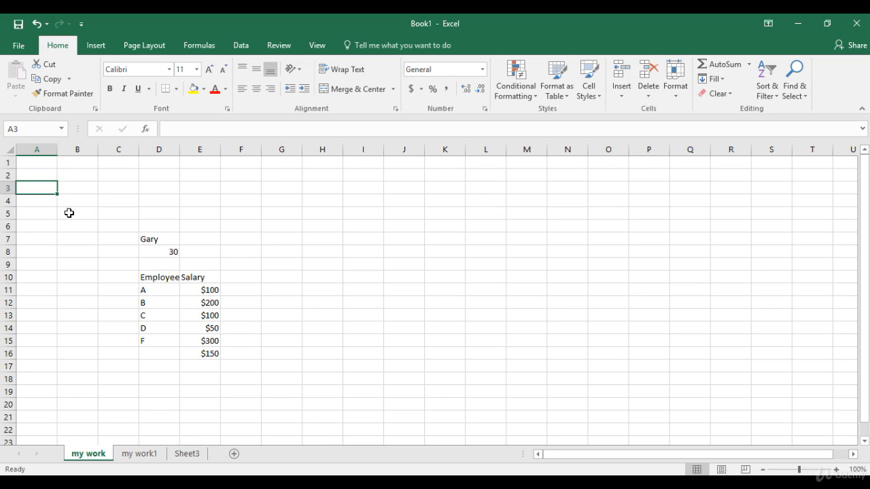
key(Down)
key(Down)
key(Down)
key(Down)
key(Down)
key(Down)
key(Down)
key(Down)
key(Down)
key(Down)
key(Down)
key(Down)
key(Down)
key(Down)
key(Down)
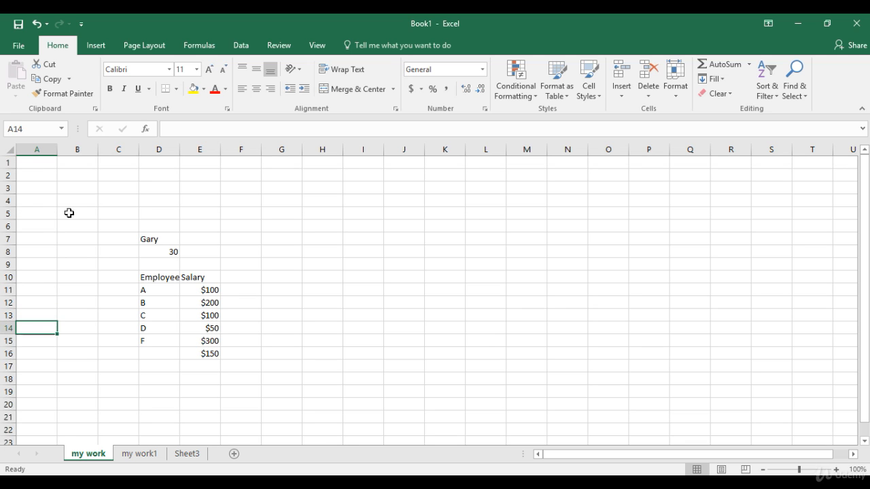
key(Down)
key(Down)
key(Down)
key(Down)
key(Down)
key(Down)
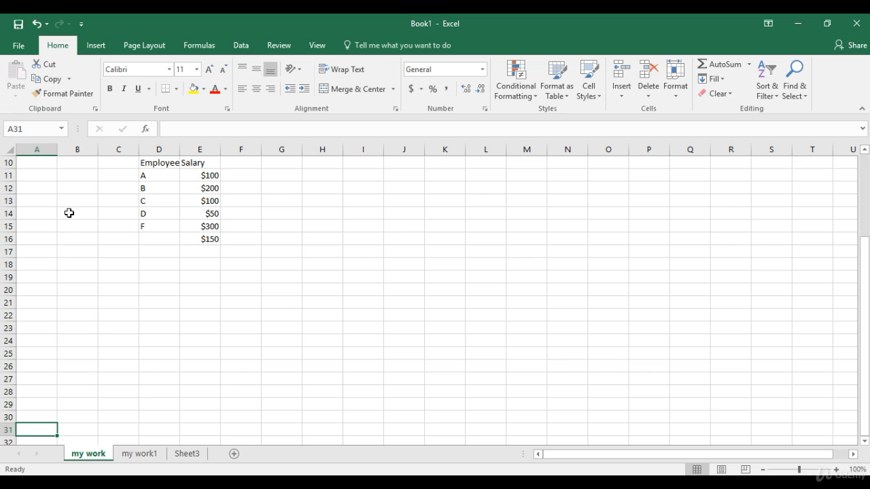
key(ctrl+Down)
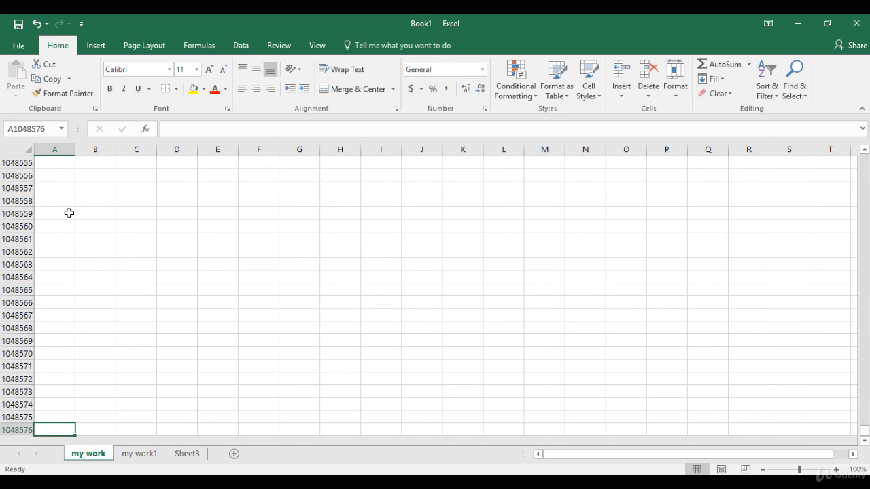
key(ctrl+Home)
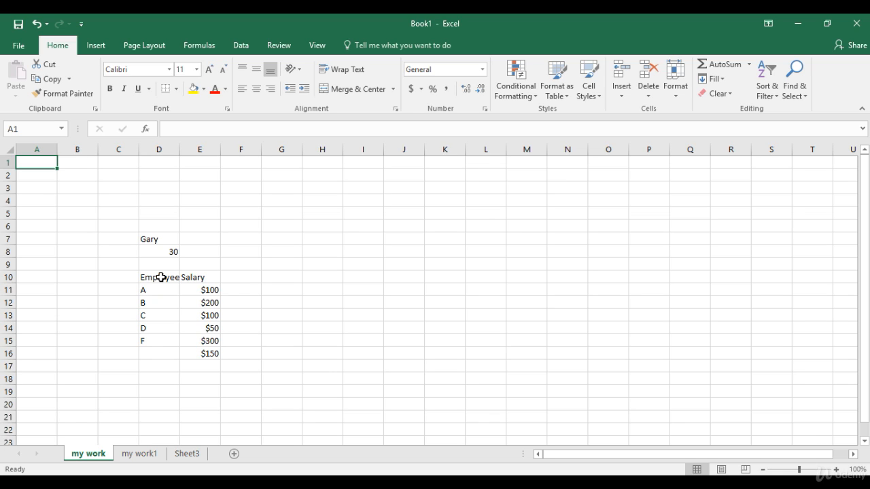
click(118, 188)
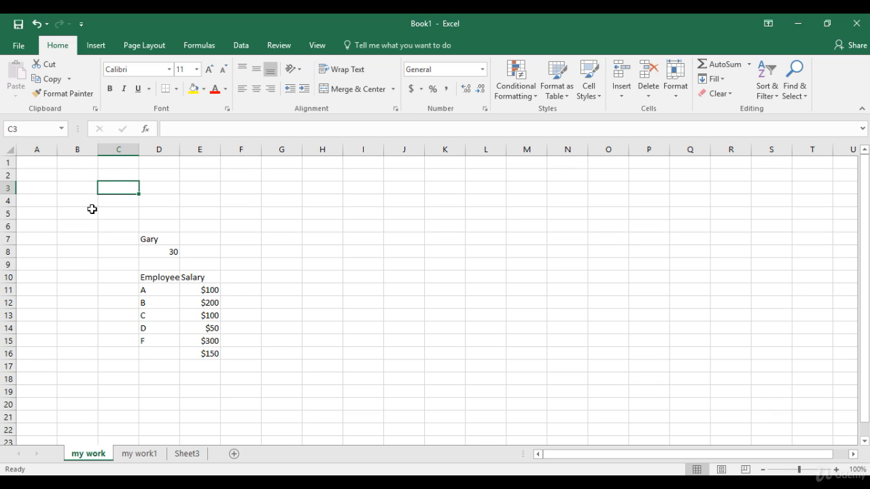